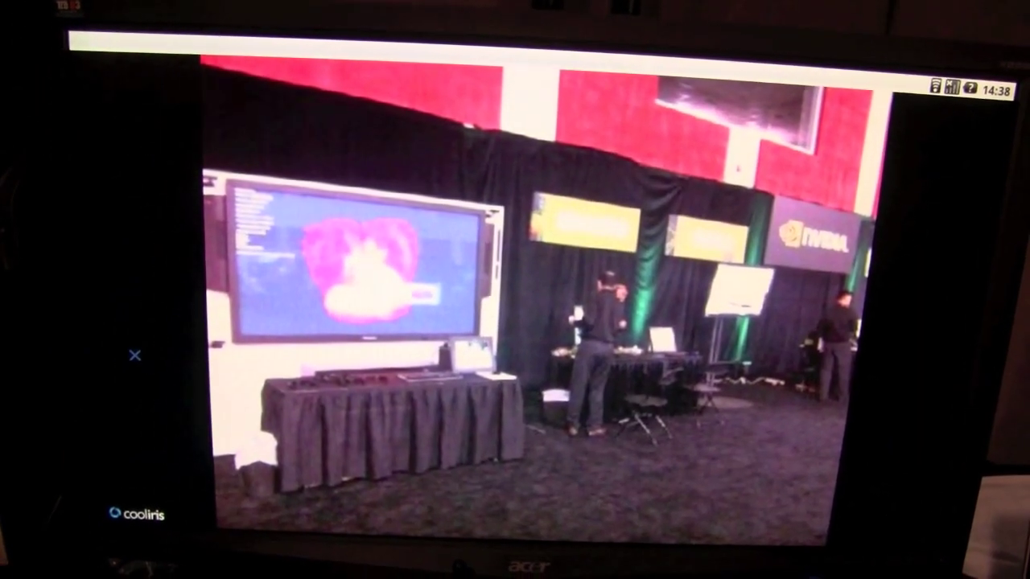
Step: Reveal the overlay bar on booth photo 7 of 47 with Slideshow, Share and zoom buttons
click(146, 358)
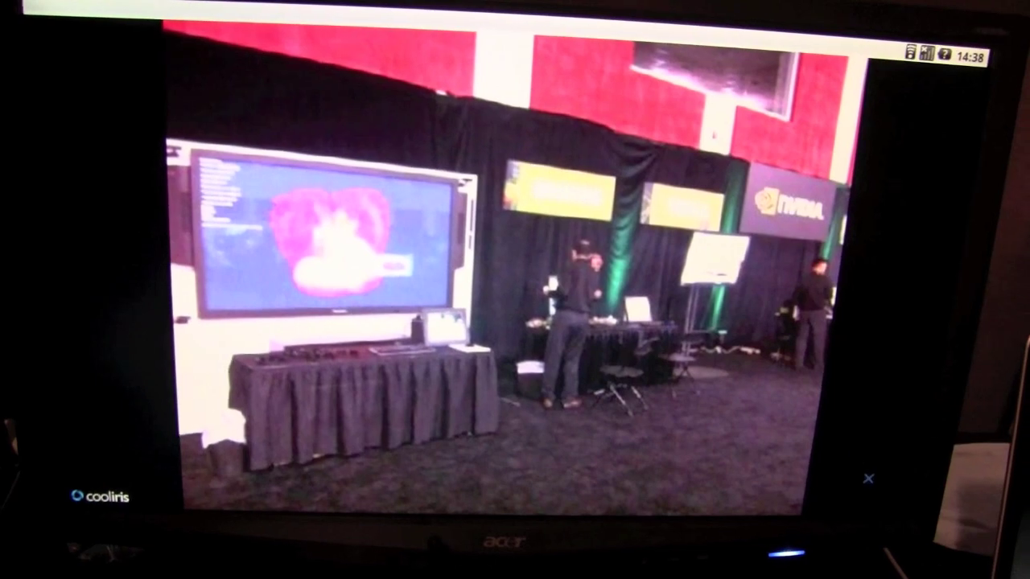
click(515, 289)
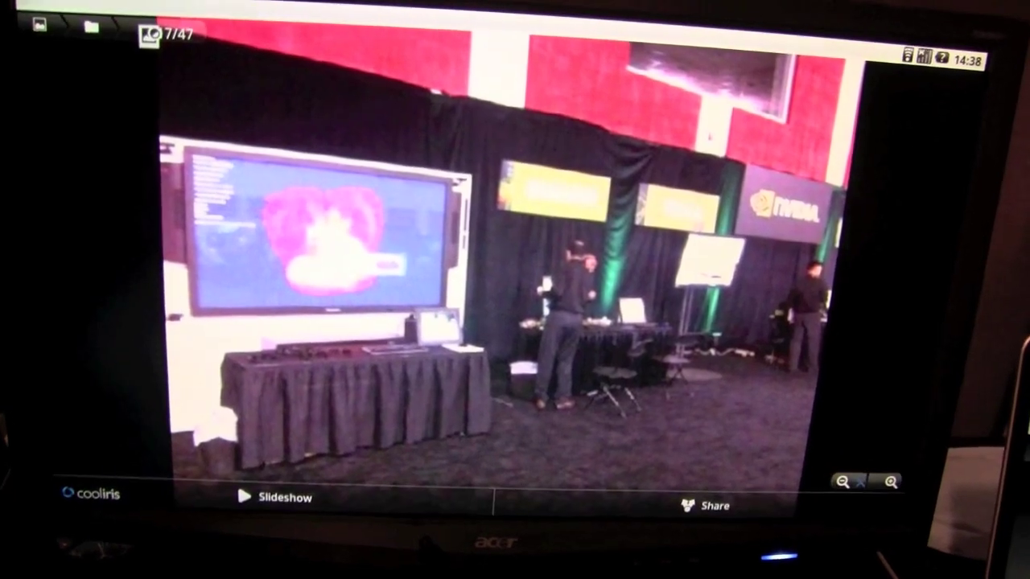